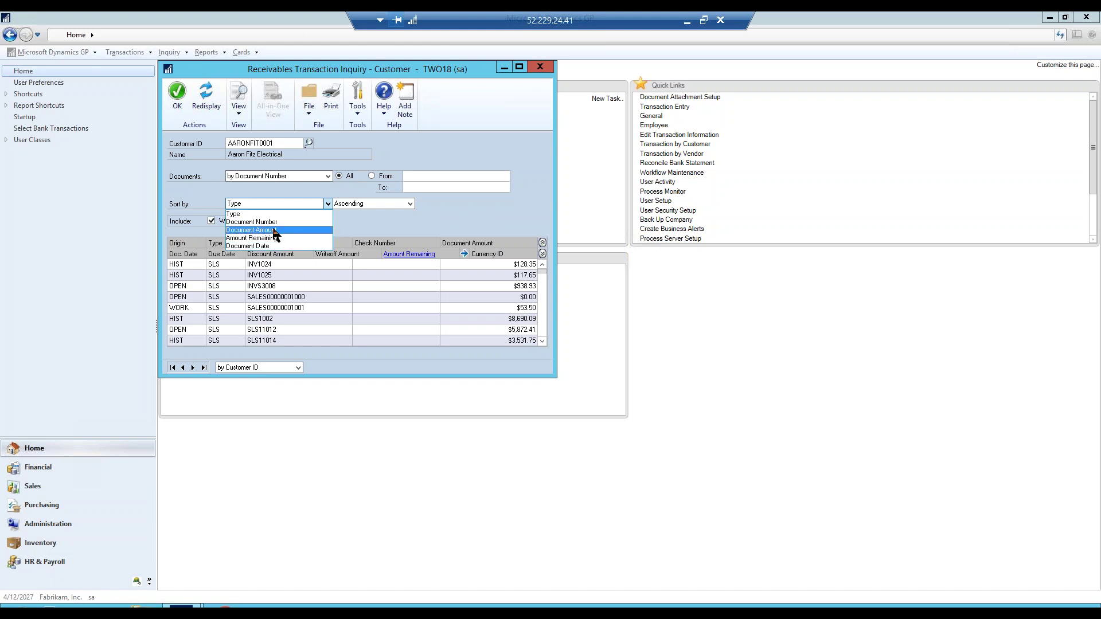
Sort the customer's receivables transactions by Document Amount, review the sort direction choices, and close the inquiry.
left_click(275, 230)
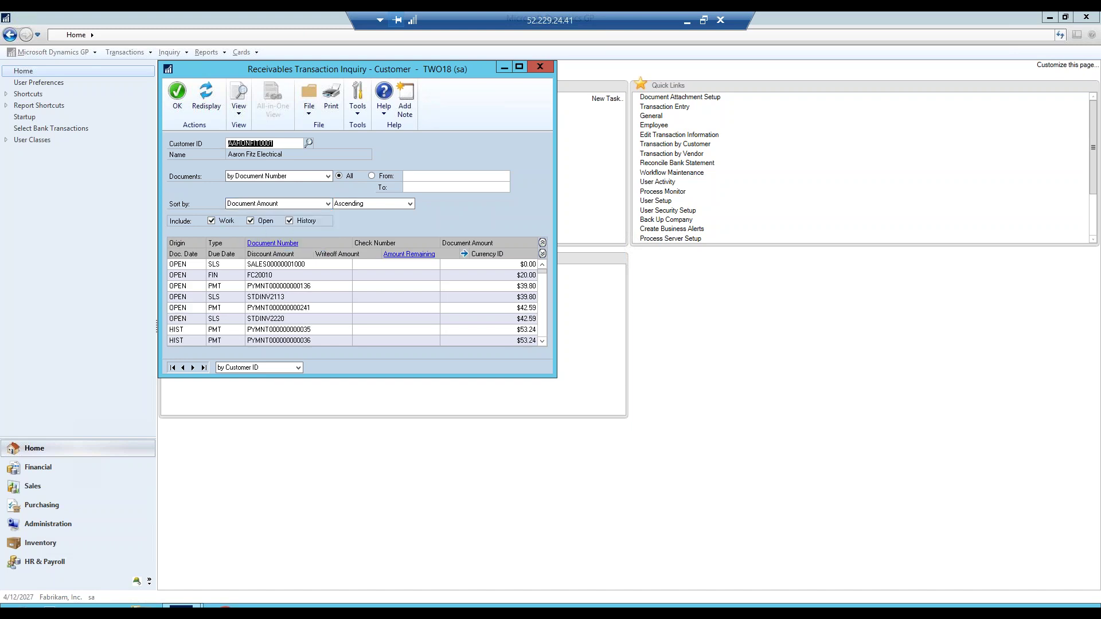
left_click(411, 204)
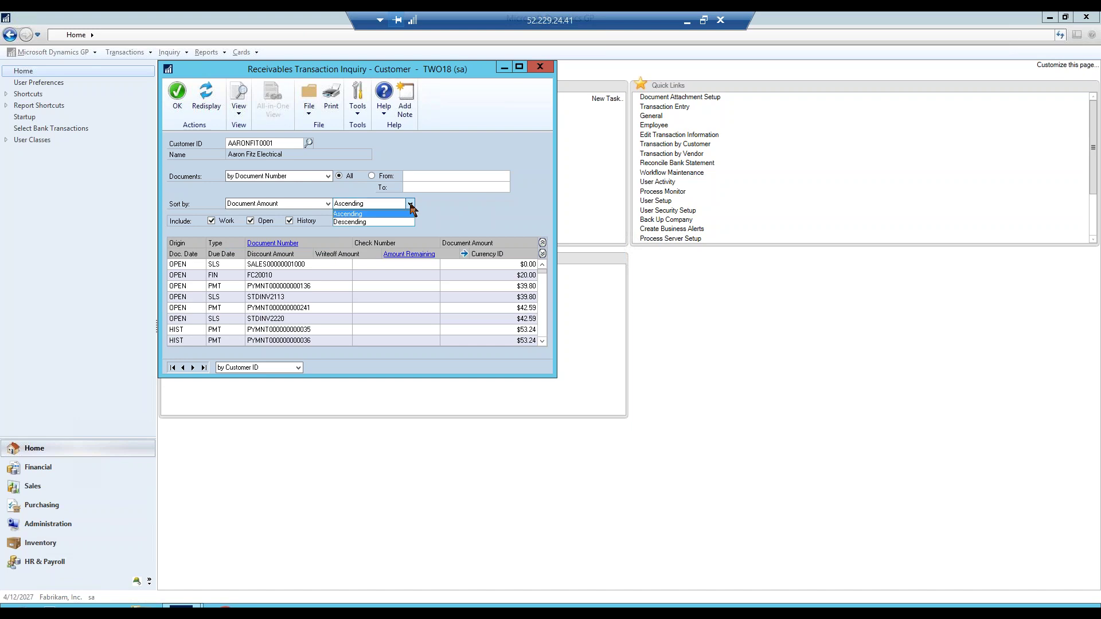
left_click(411, 205)
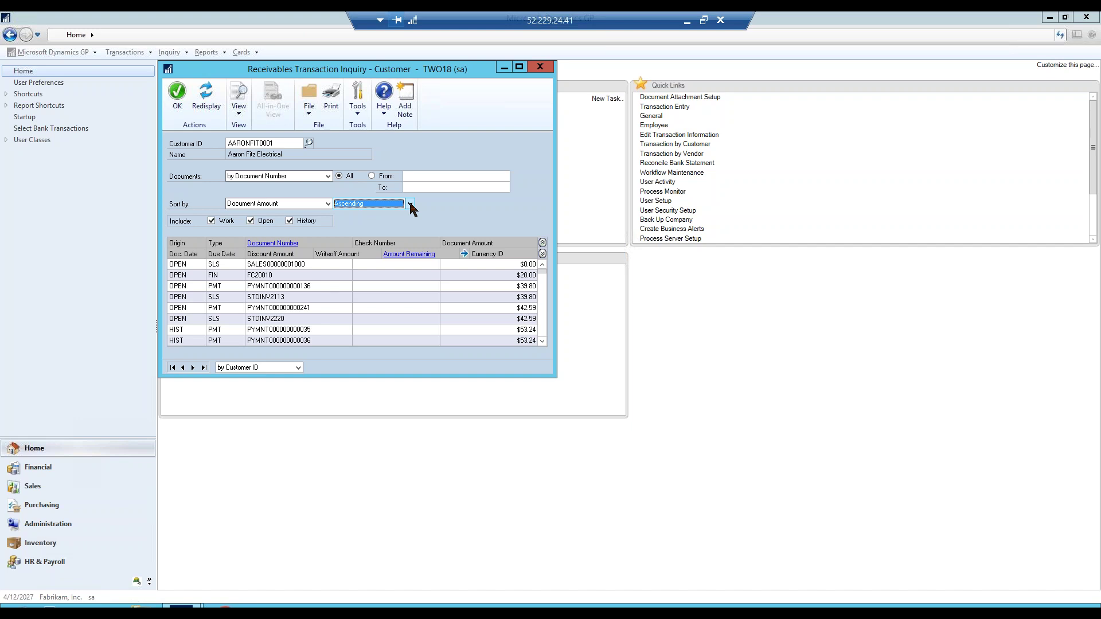
left_click(541, 66)
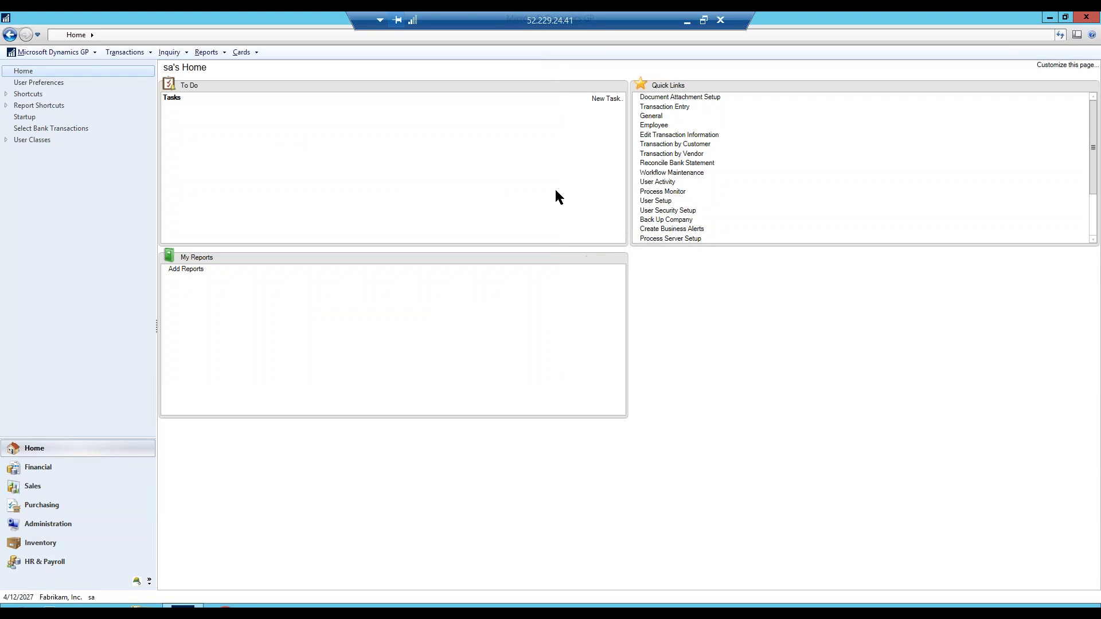
Open the payables Transaction by Vendor inquiry for the first vendor, review its sort fields and direction choices, and close it.
left_click(668, 154)
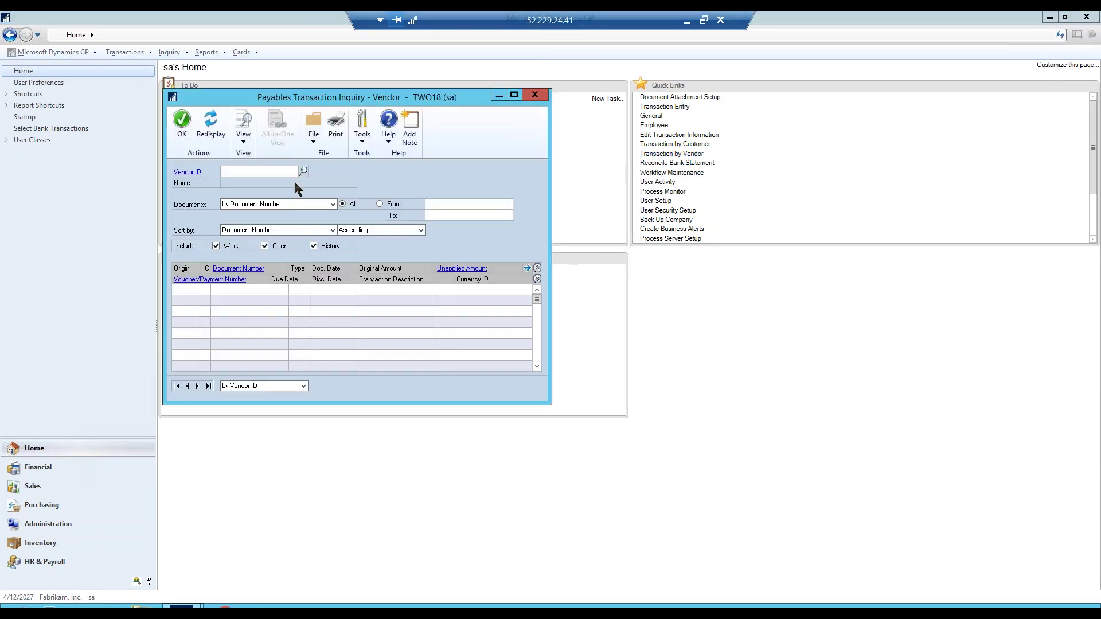
left_click(177, 386)
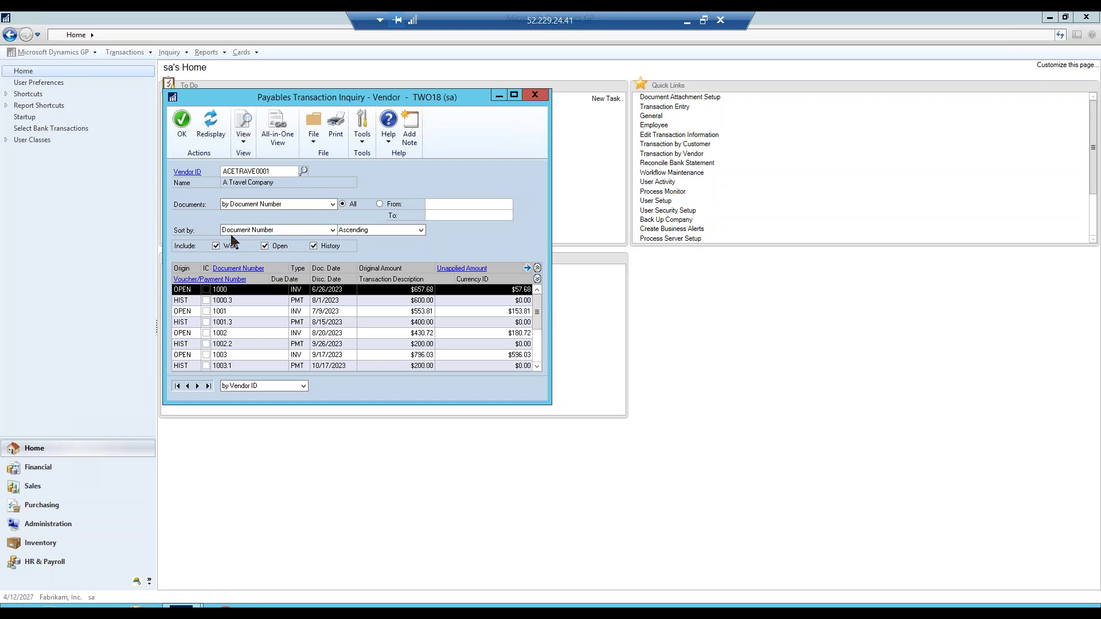
left_click(332, 230)
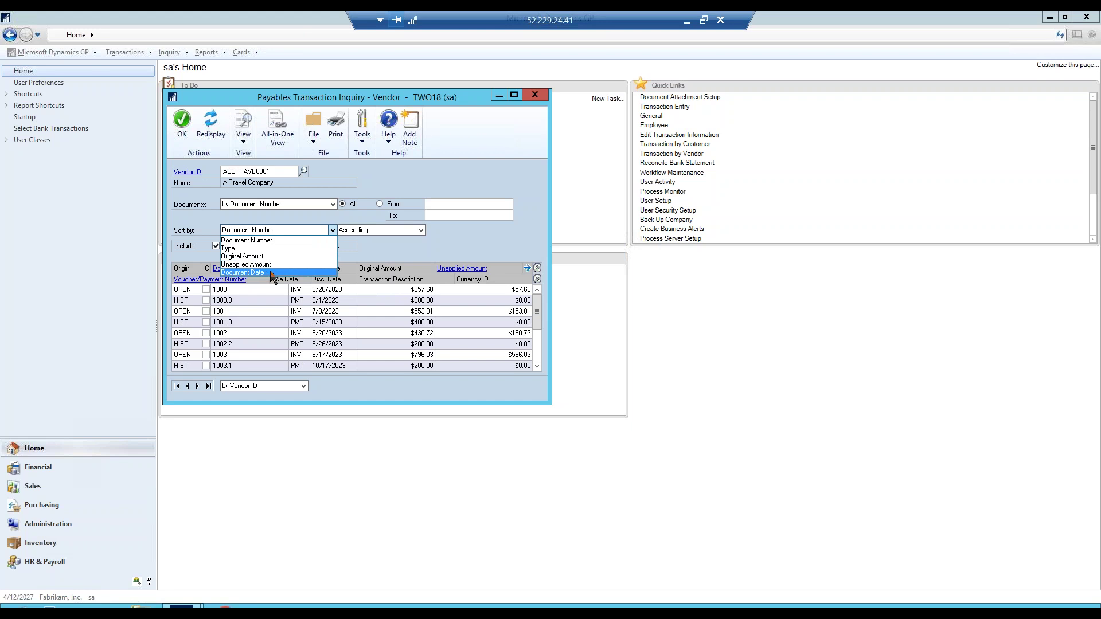
left_click(356, 246)
left_click(421, 230)
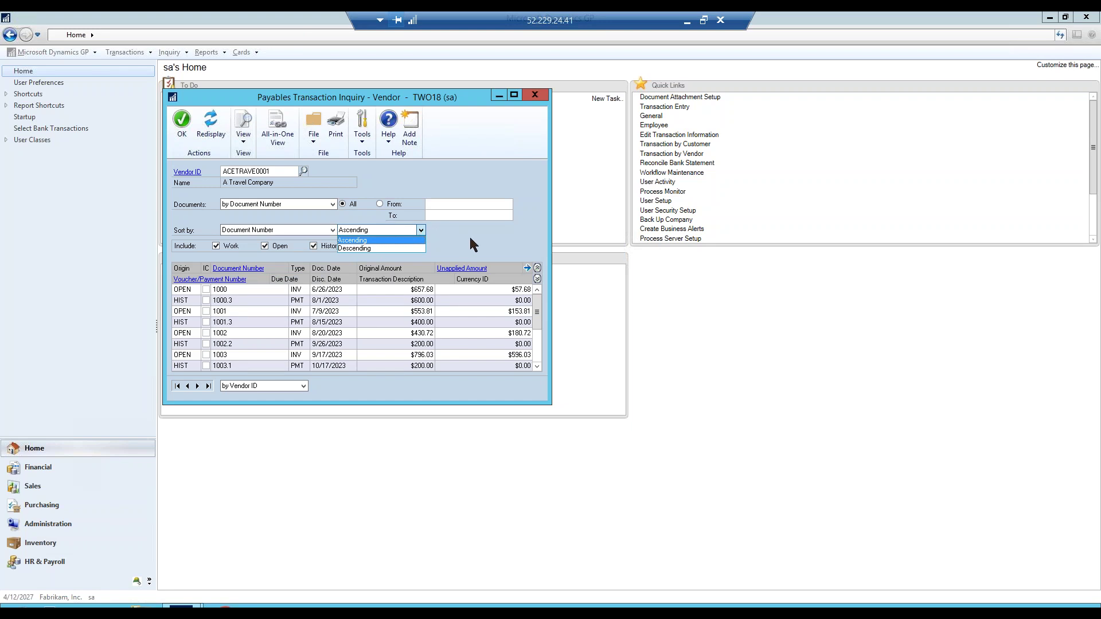
left_click(537, 97)
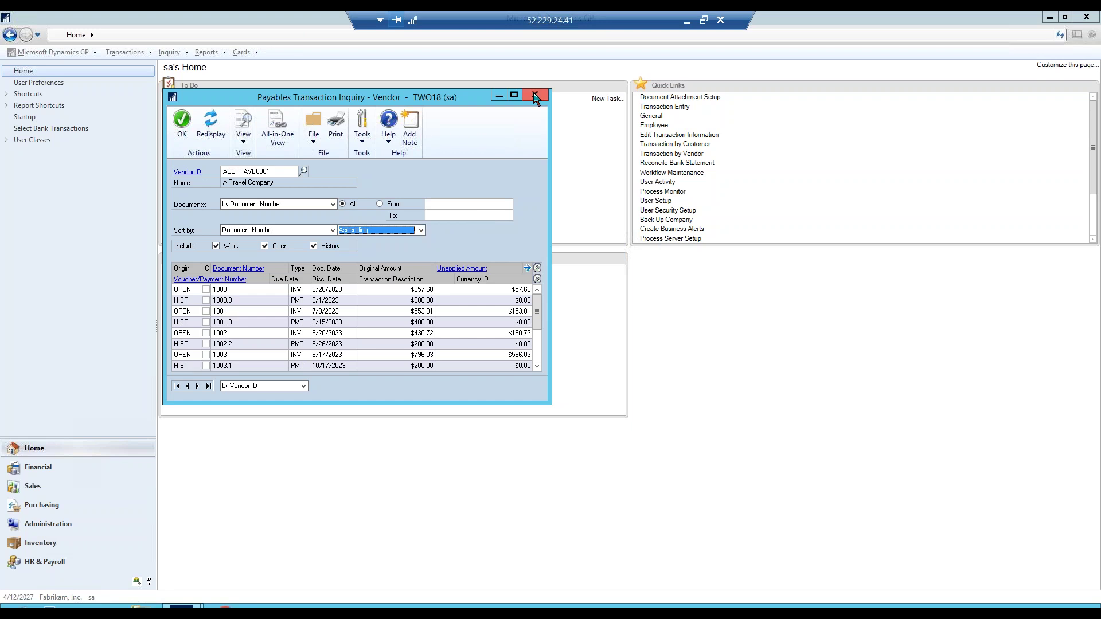
left_click(537, 96)
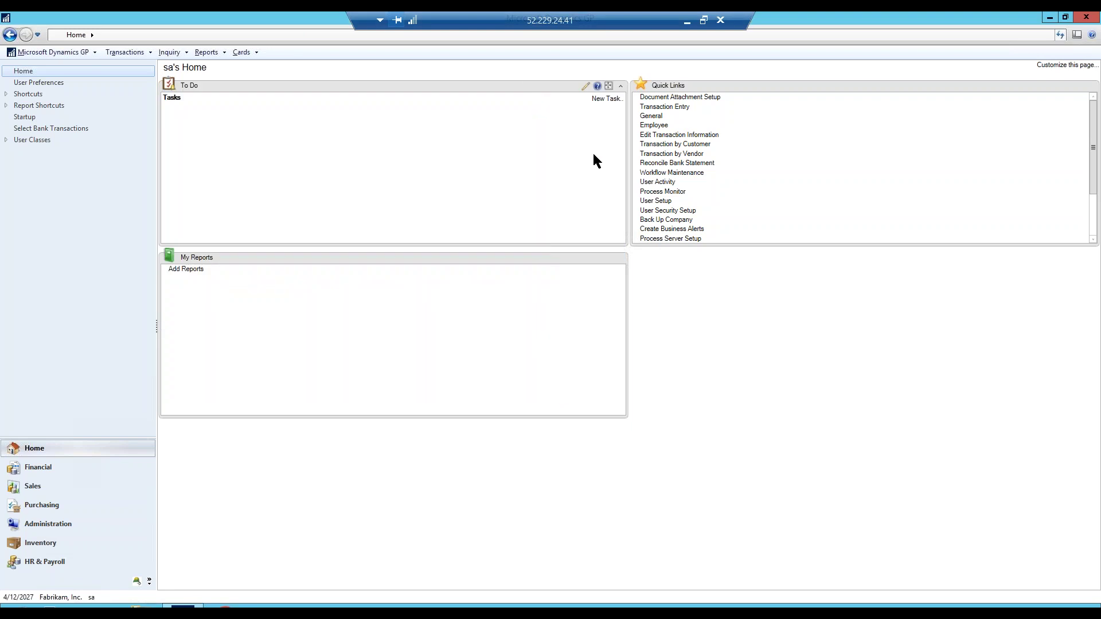
Open the bank statement reconciliation for the UPTOWN TRUST checkbook and bring up its transactions, accepting deposit matching by amount.
left_click(665, 163)
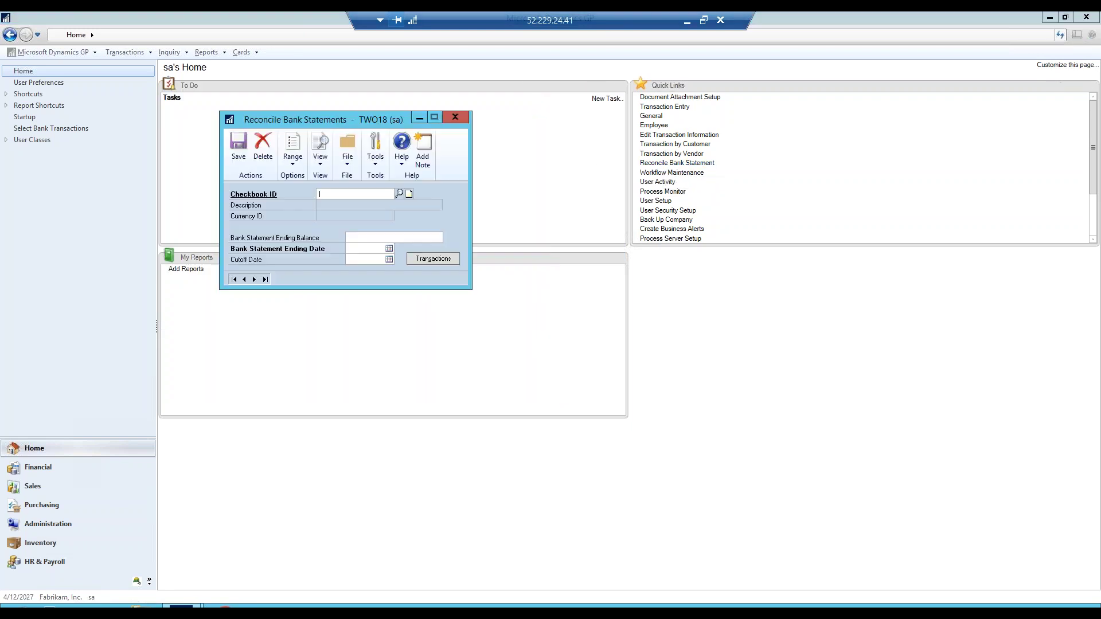
left_click(265, 279)
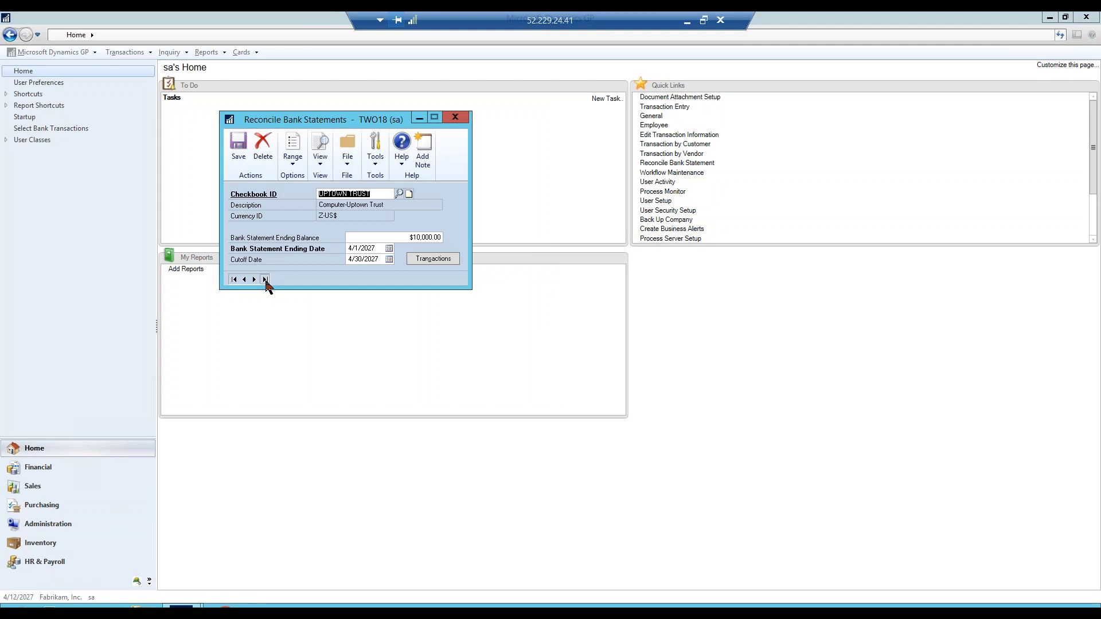
left_click(431, 260)
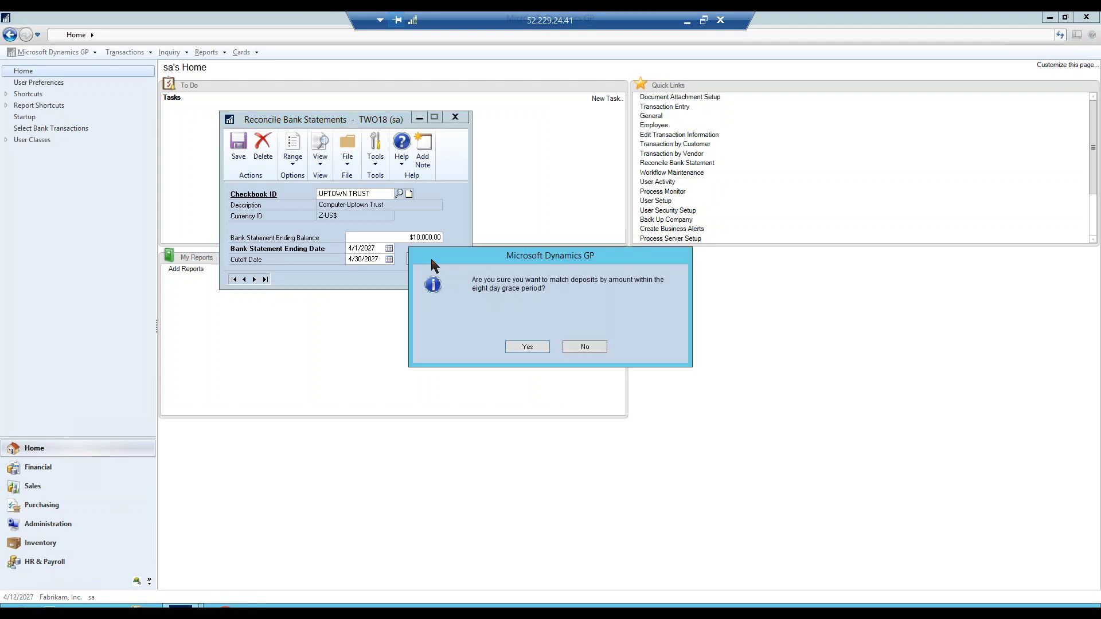
left_click(527, 347)
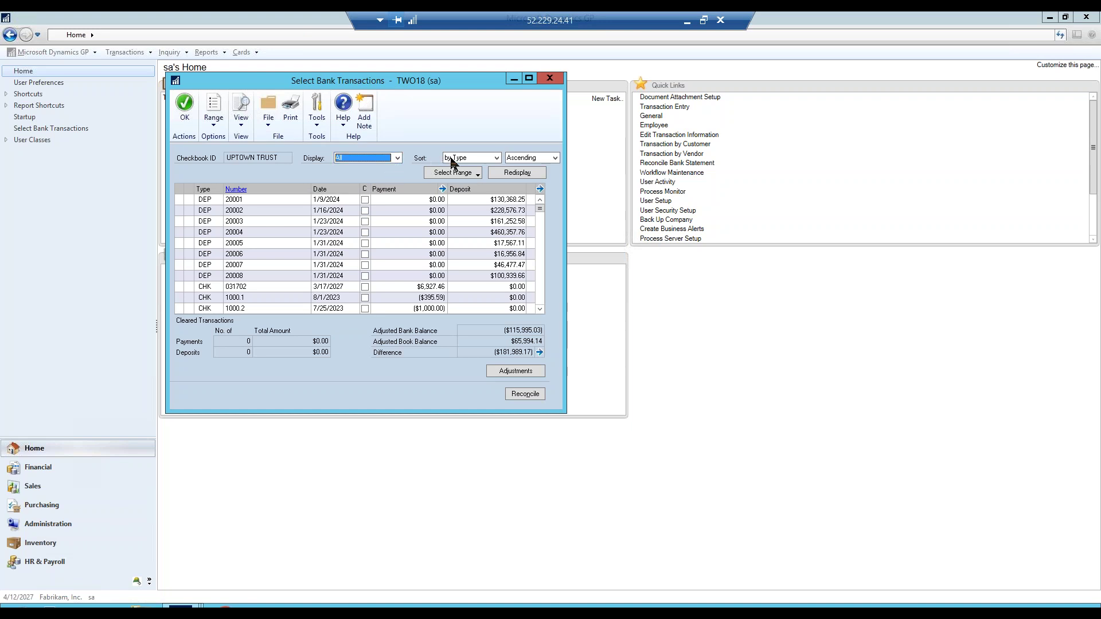
Redisplay the bank transactions sorted by payment in descending order, and close the reconciliation windows.
left_click(497, 158)
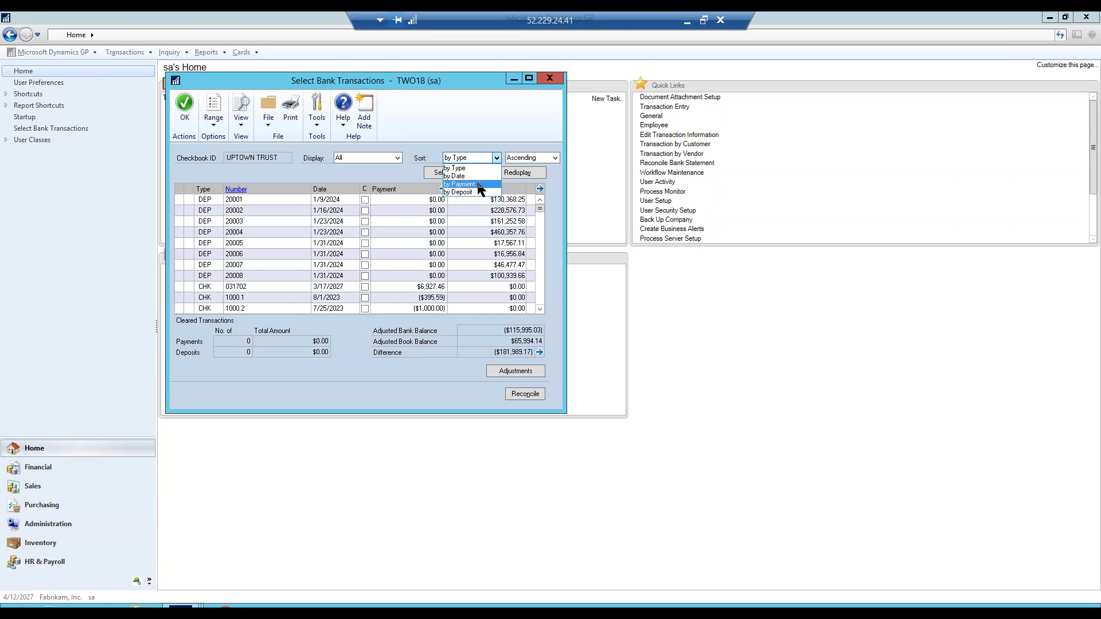
left_click(480, 184)
left_click(554, 156)
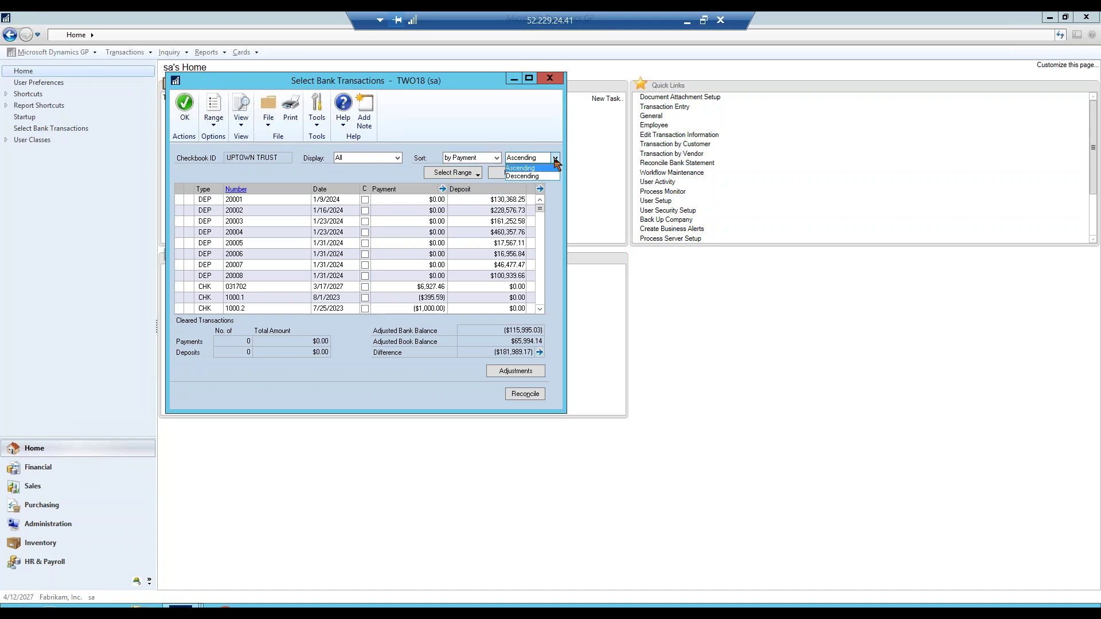
left_click(530, 176)
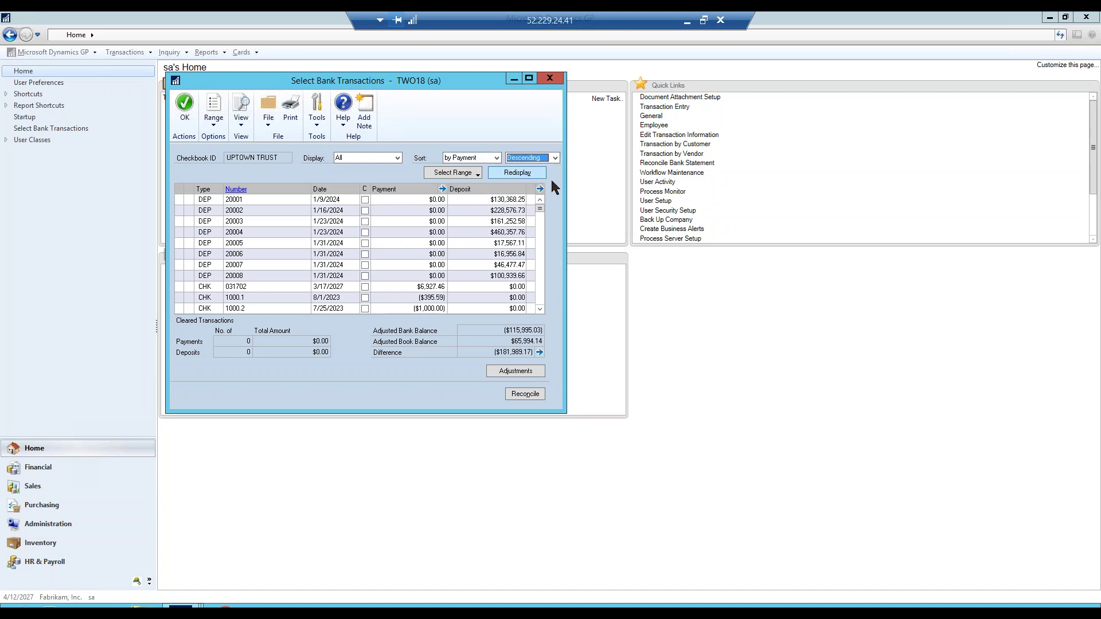
left_click(517, 174)
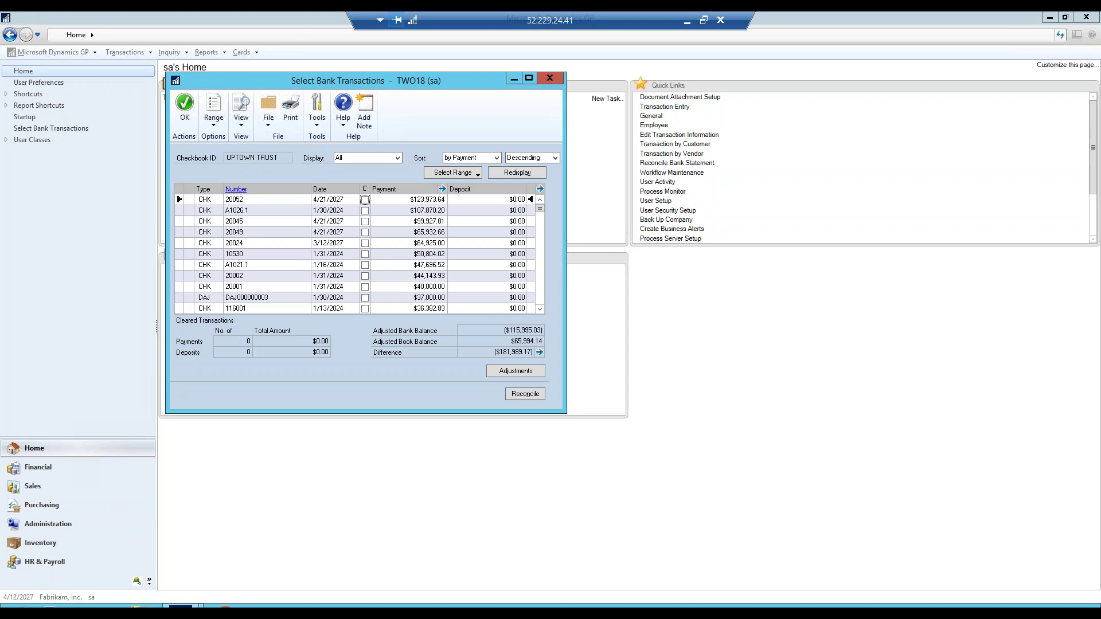
left_click(549, 78)
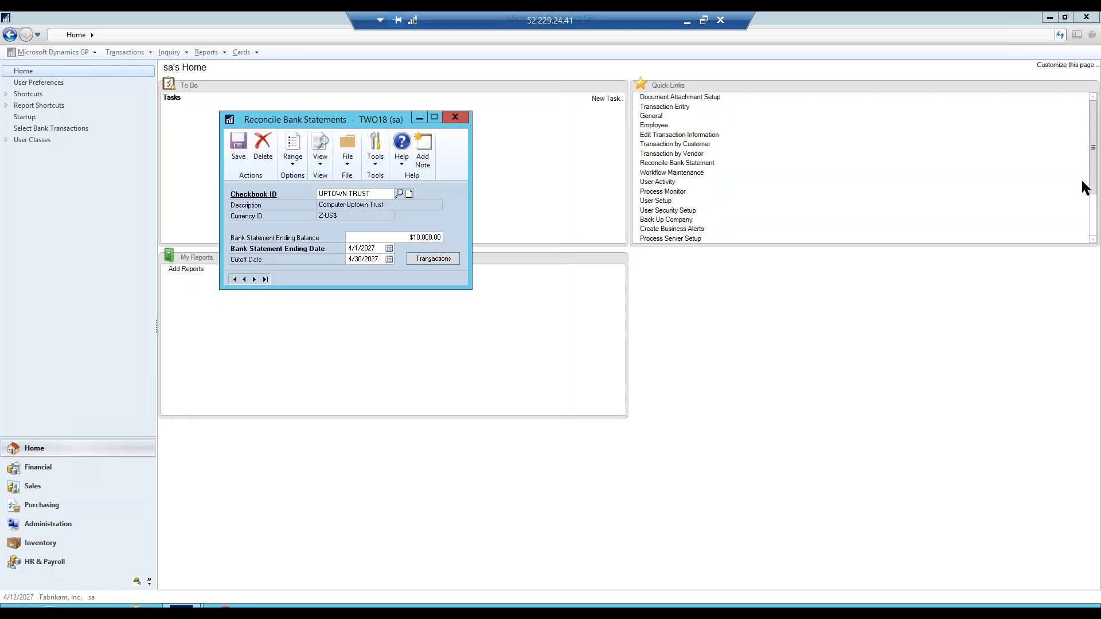
left_click(457, 119)
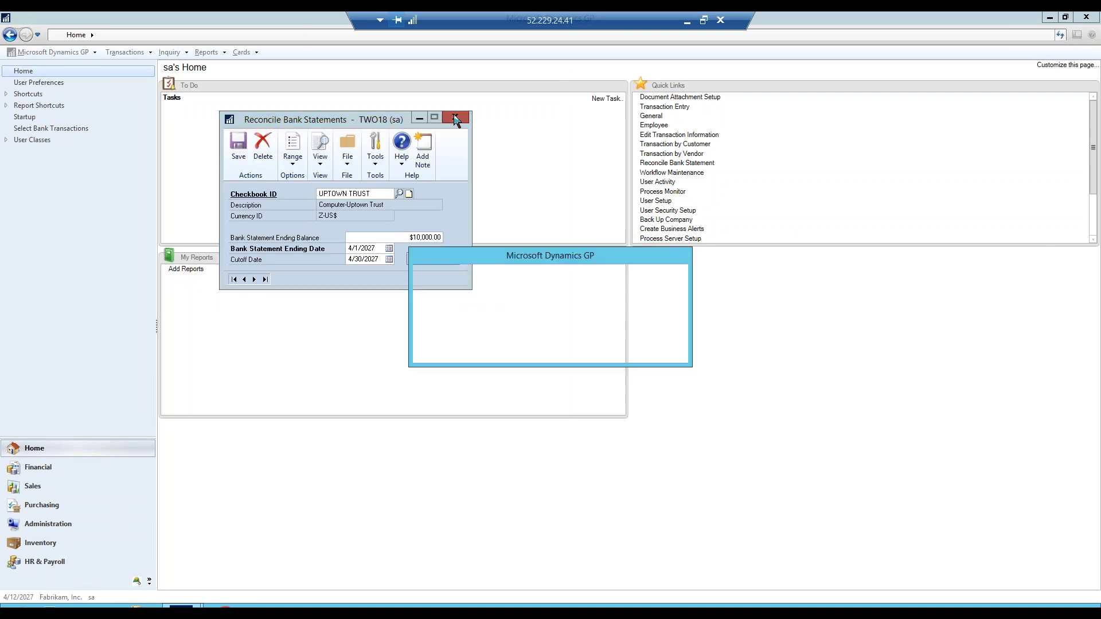
left_click(523, 347)
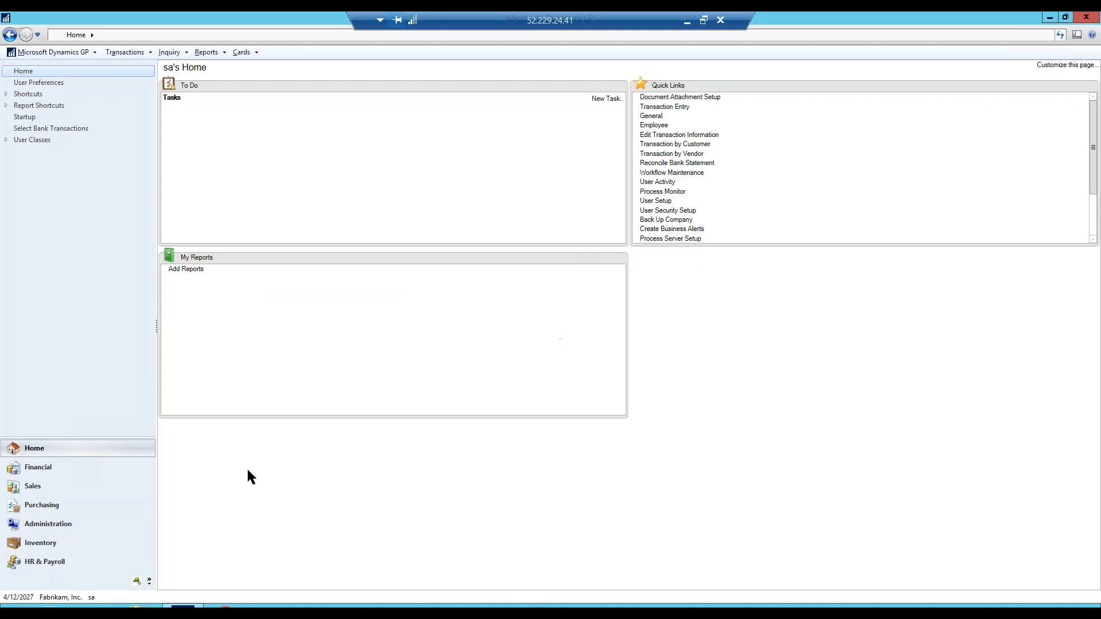
Open Workflow Maintenance and display the PO Approval 5k step of the PO Approval workflow under Purchase Order Approval.
left_click(654, 173)
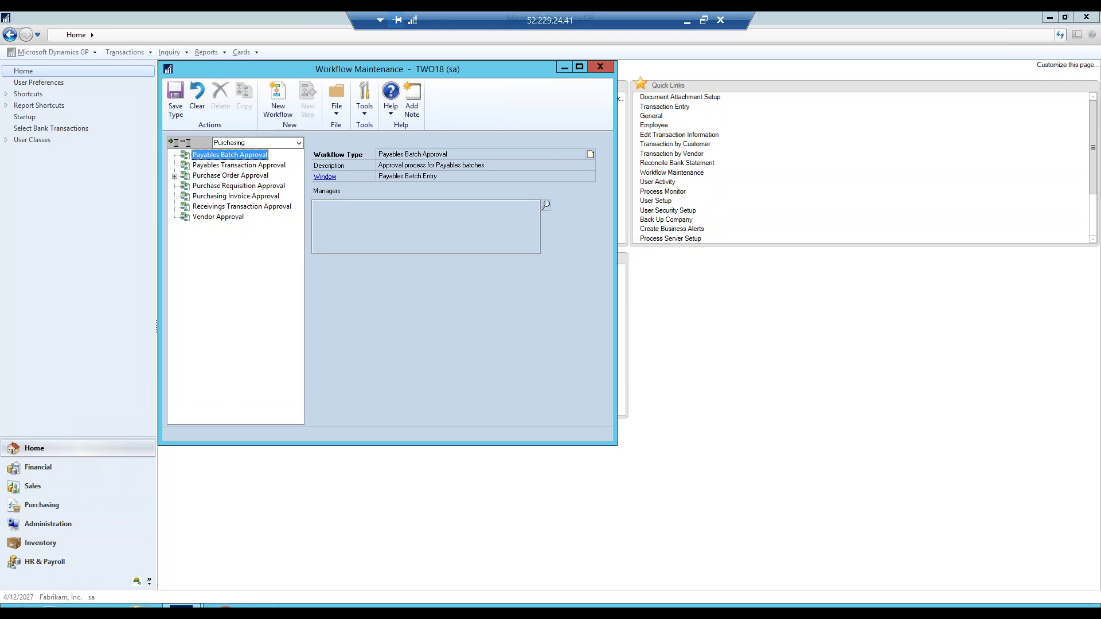
left_click(175, 177)
left_click(230, 176)
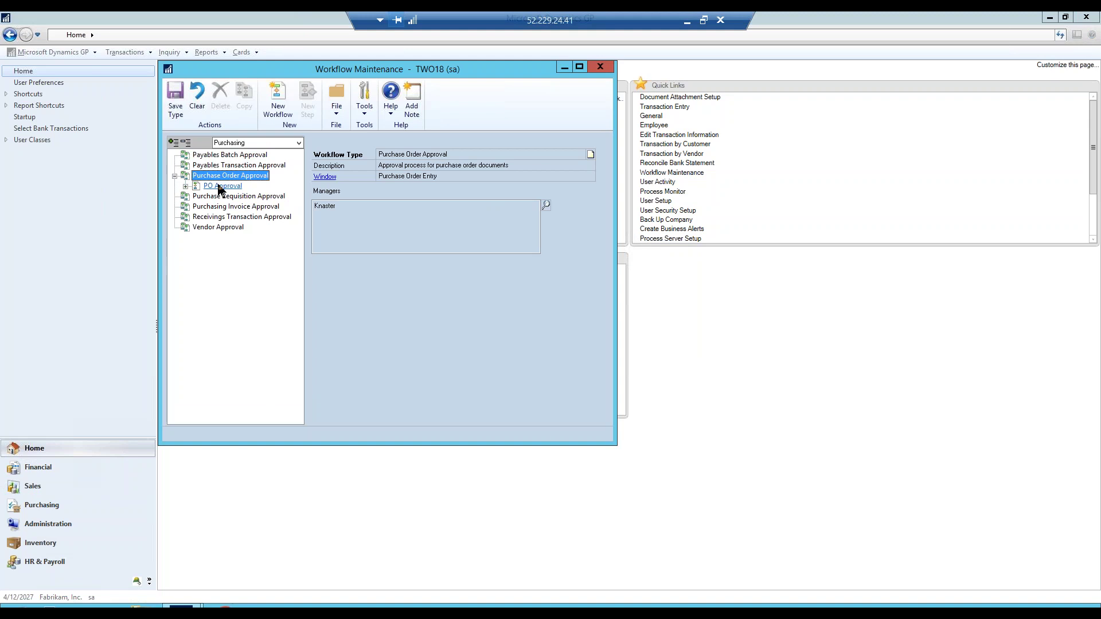
left_click(219, 187)
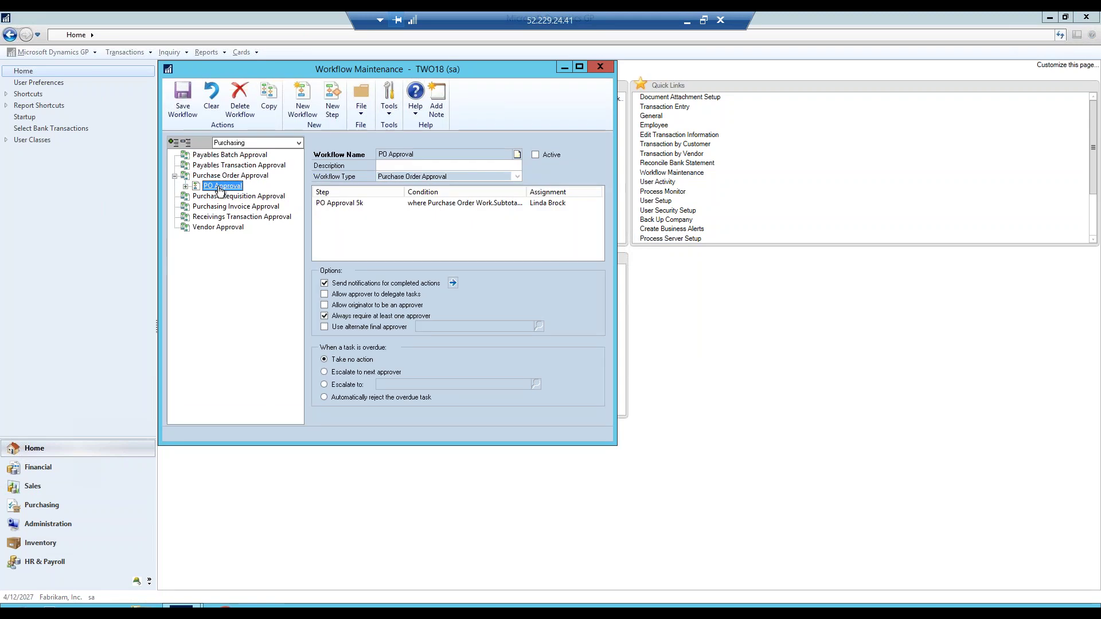
left_click(185, 187)
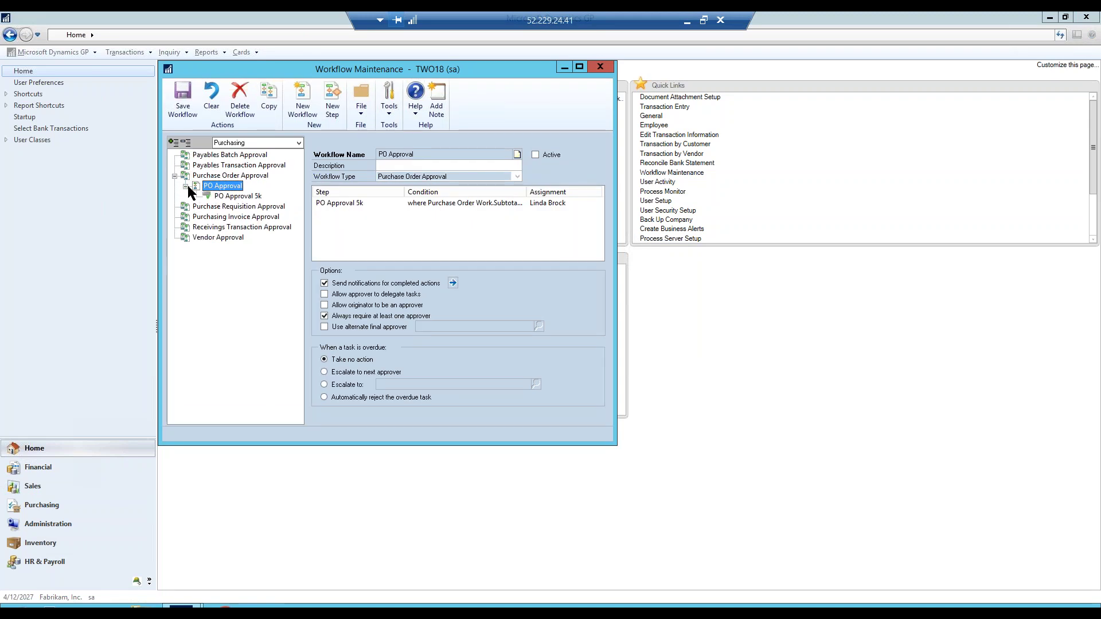
left_click(233, 196)
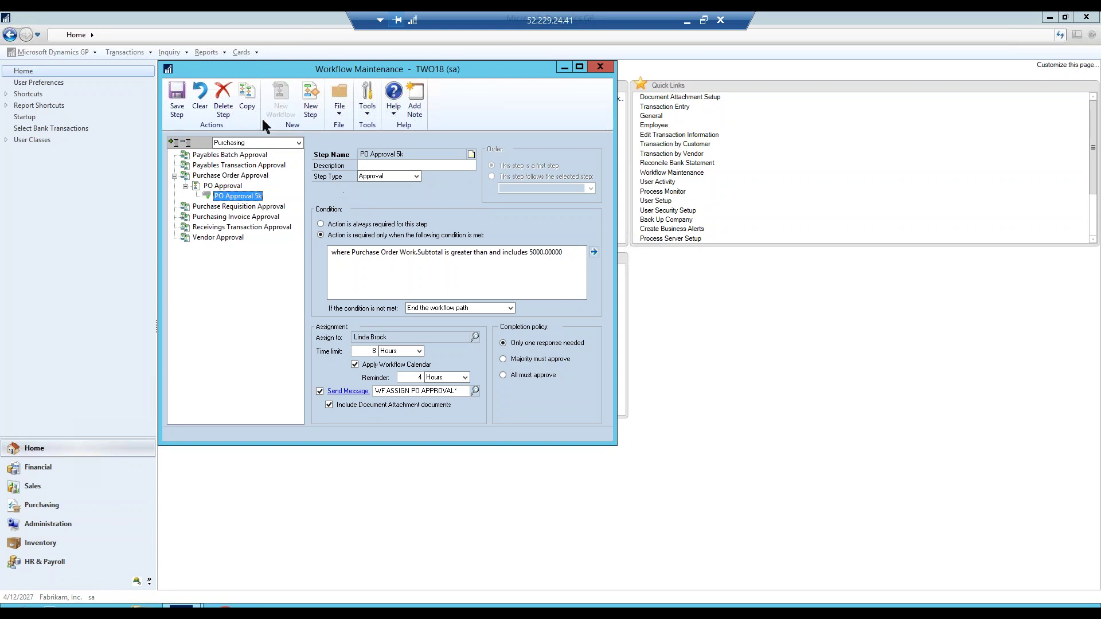
Copy the PO Approval 5k workflow step as PO Approval 10k, and close Workflow Maintenance.
left_click(248, 103)
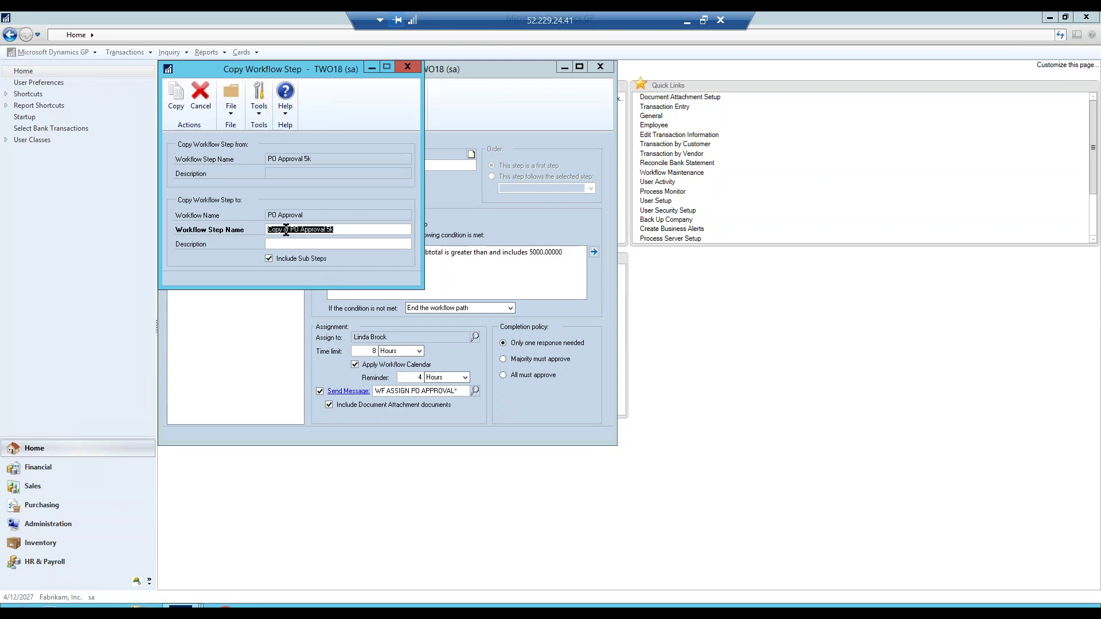
left_click_drag(291, 229, 255, 229)
key("Delete")
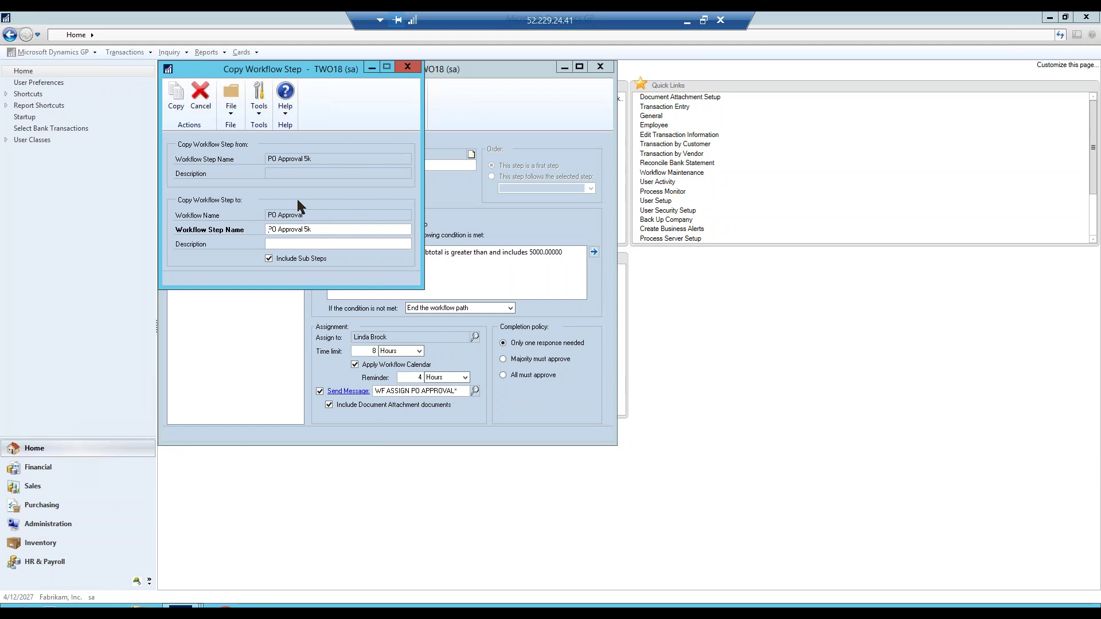
left_click(307, 230)
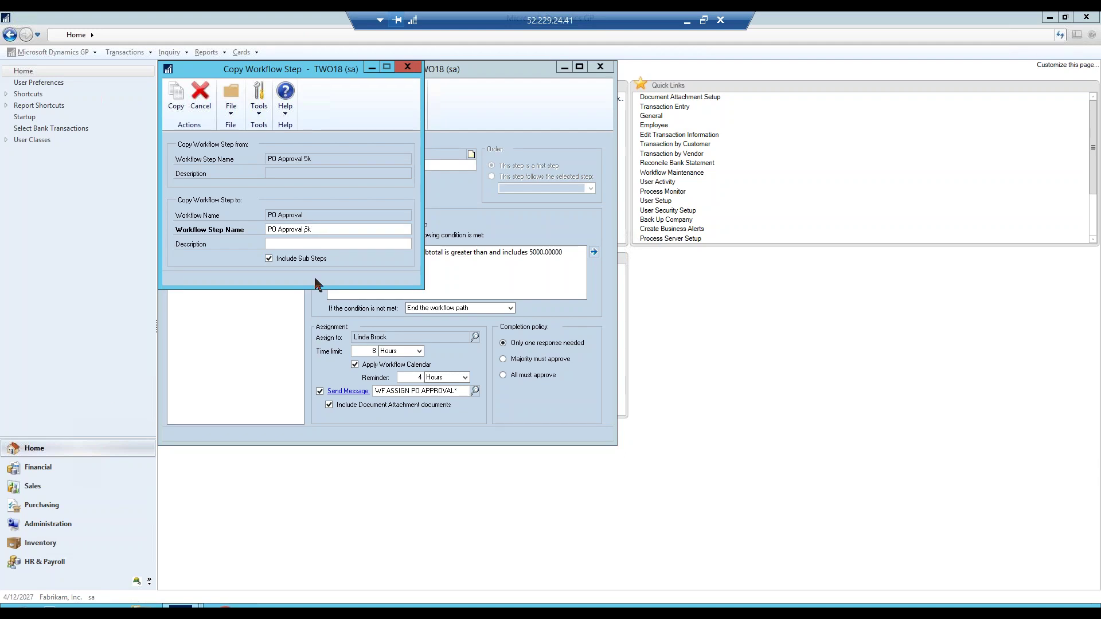
type("10")
left_click(175, 96)
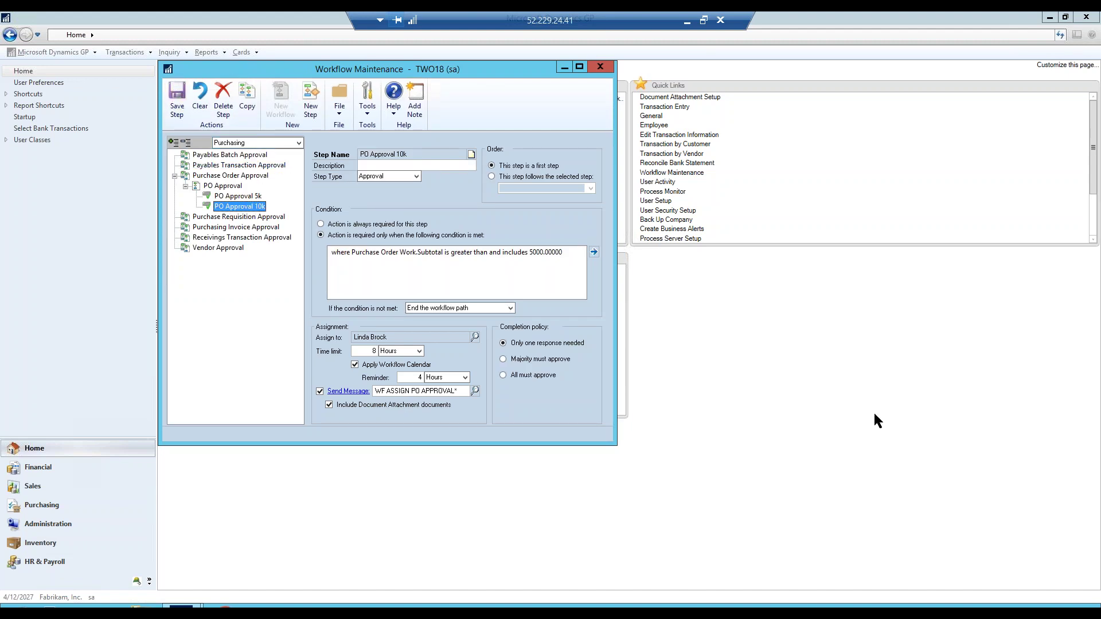
left_click(599, 67)
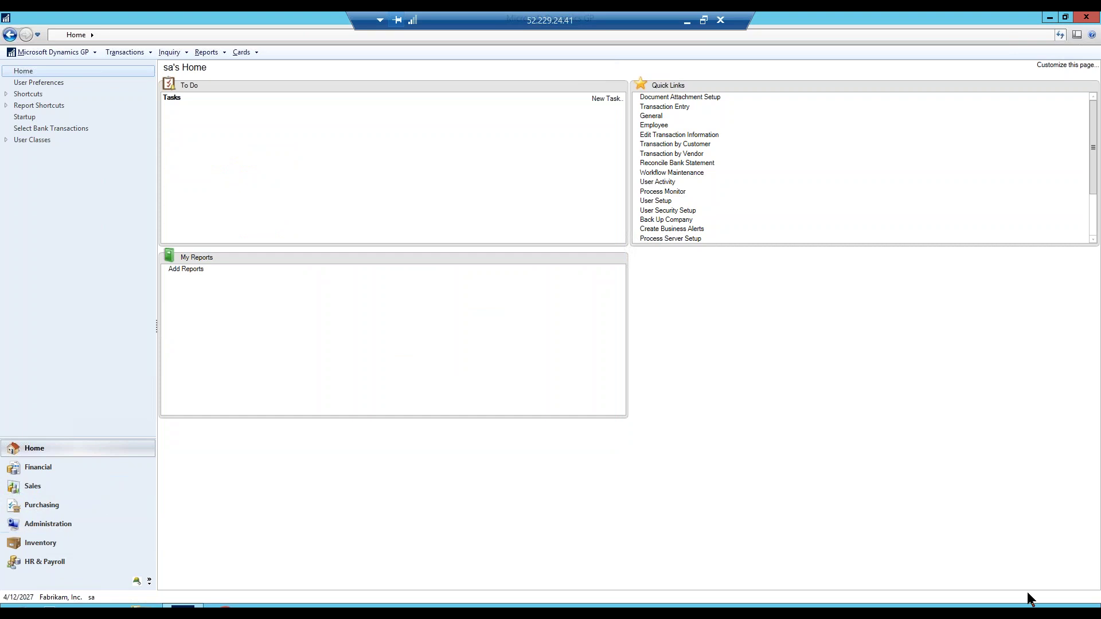
Print the company Workflow History report using the saved option restricted to General Ledger Account Approval.
left_click(92, 524)
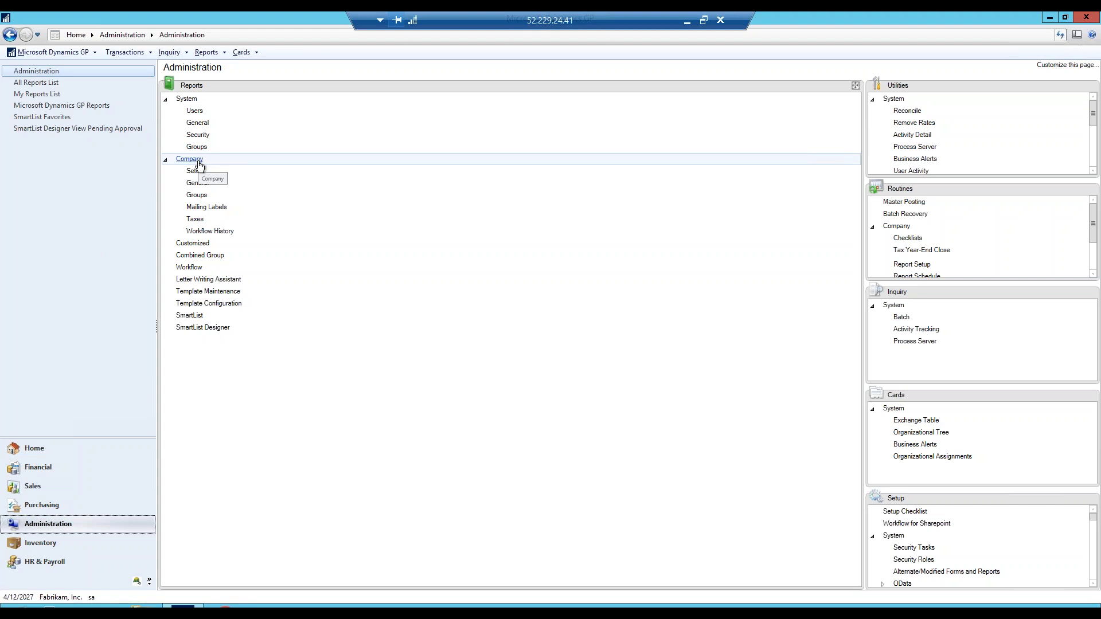
left_click(217, 232)
left_click(324, 165)
left_click(256, 175)
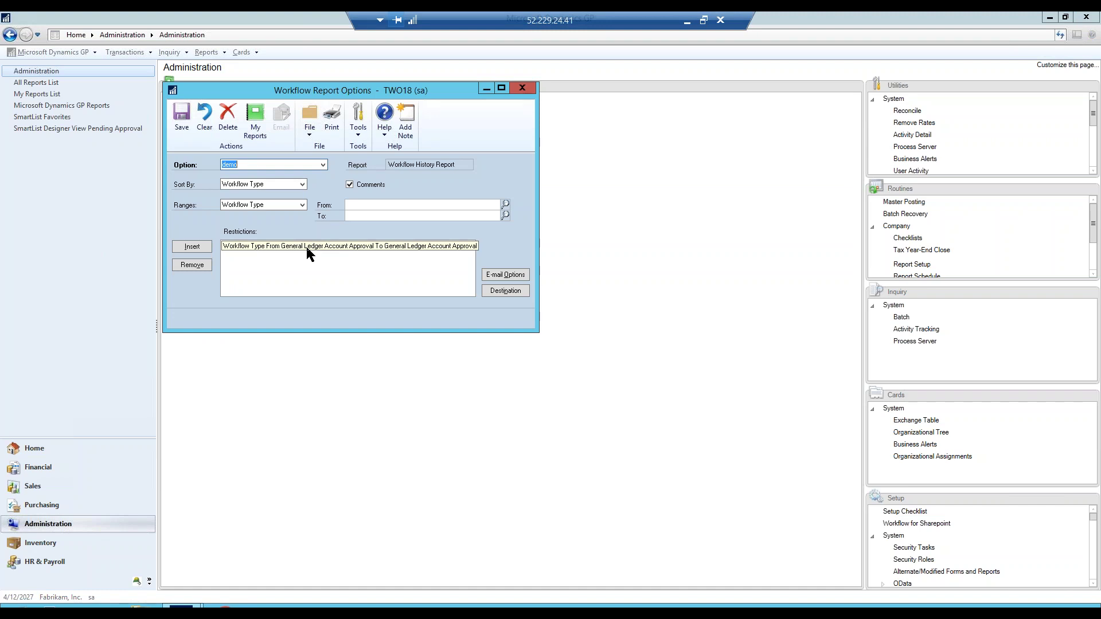
left_click(331, 118)
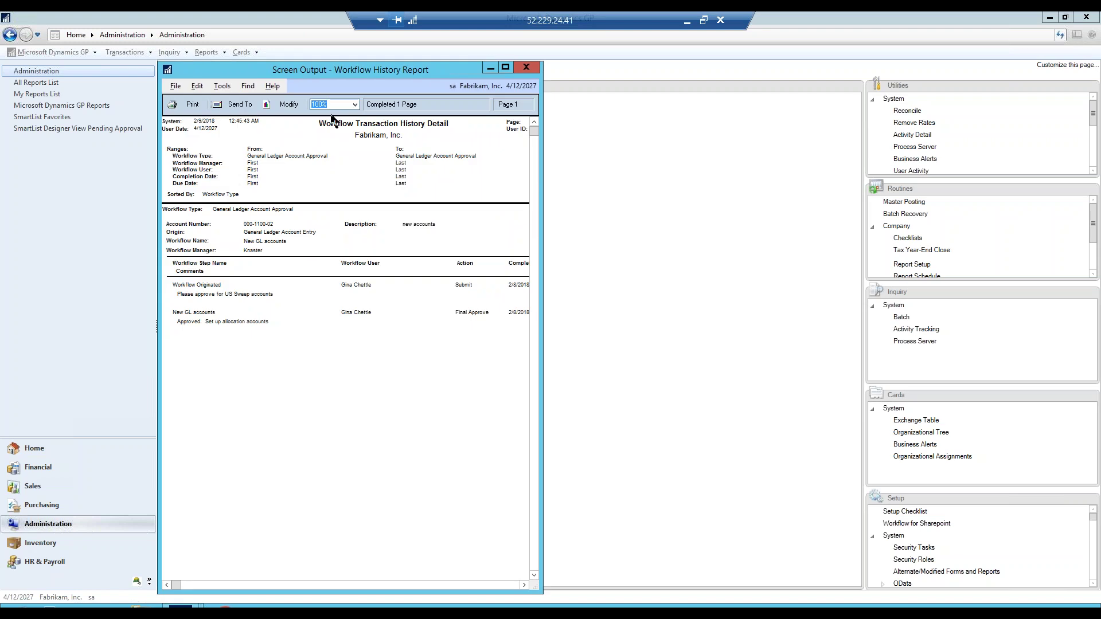
Widen the report output and examine the account details, the submission entry and the final approval entry with their comments.
left_click_drag(549, 197, 797, 220)
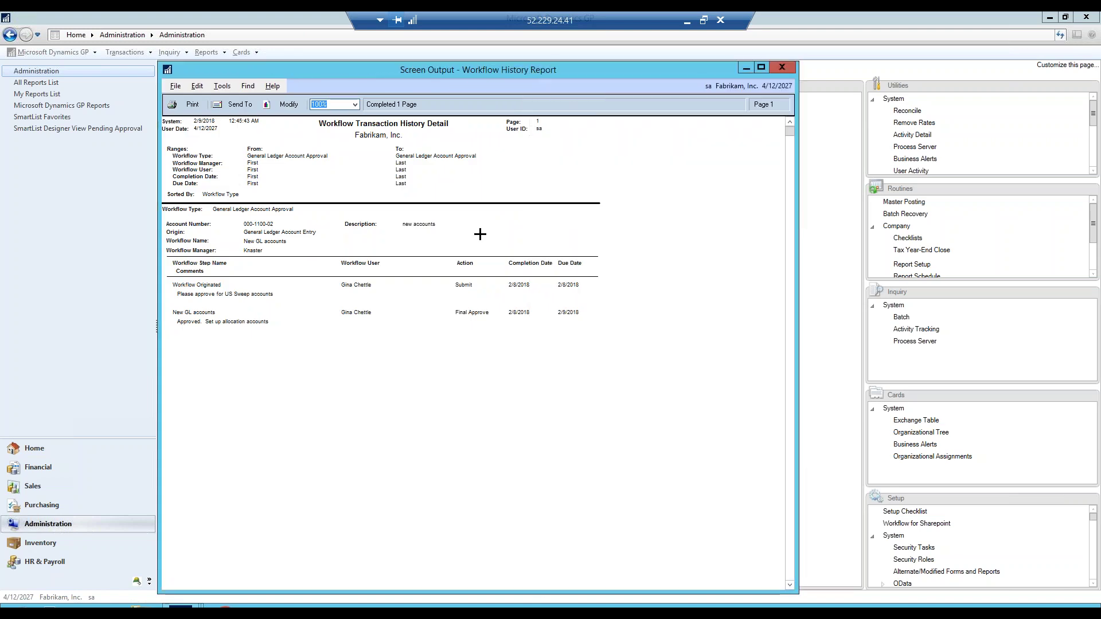
left_click(265, 225)
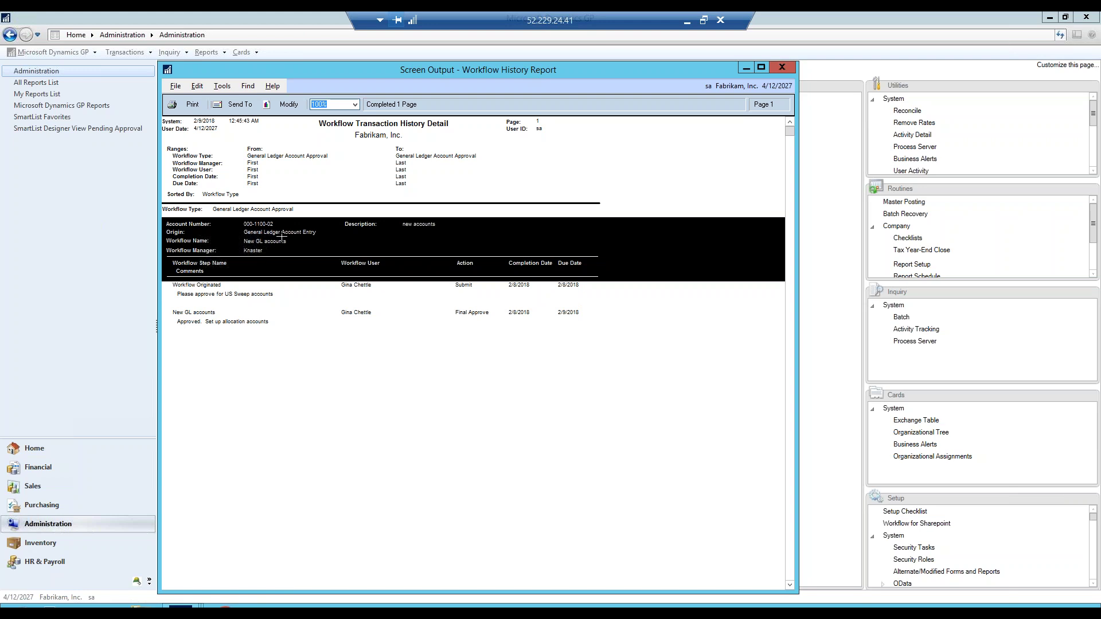
left_click(260, 292)
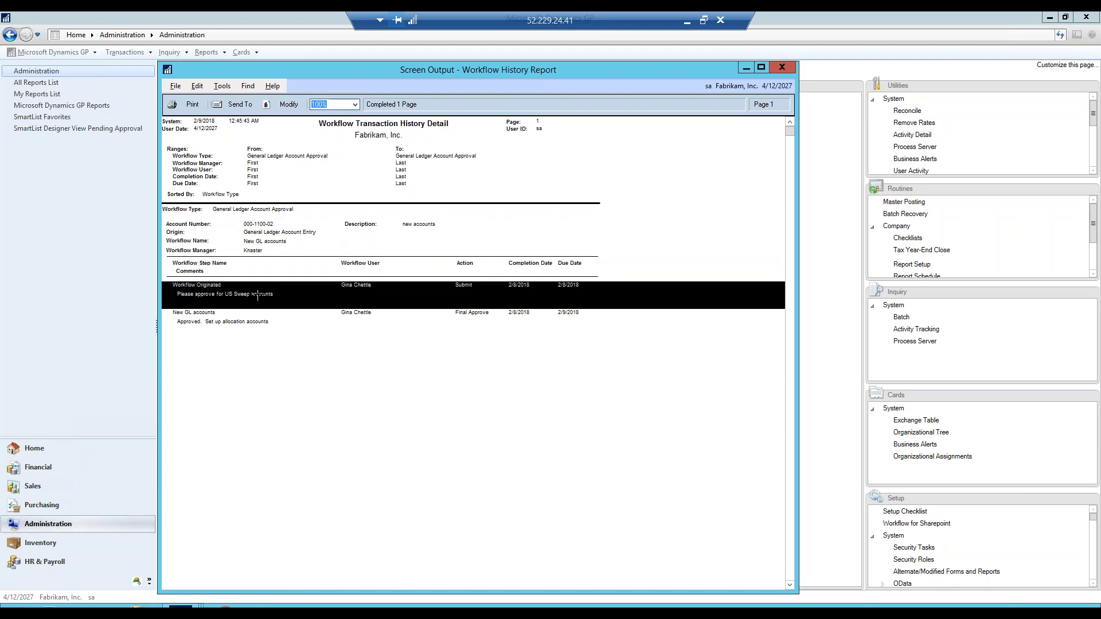
left_click(258, 320)
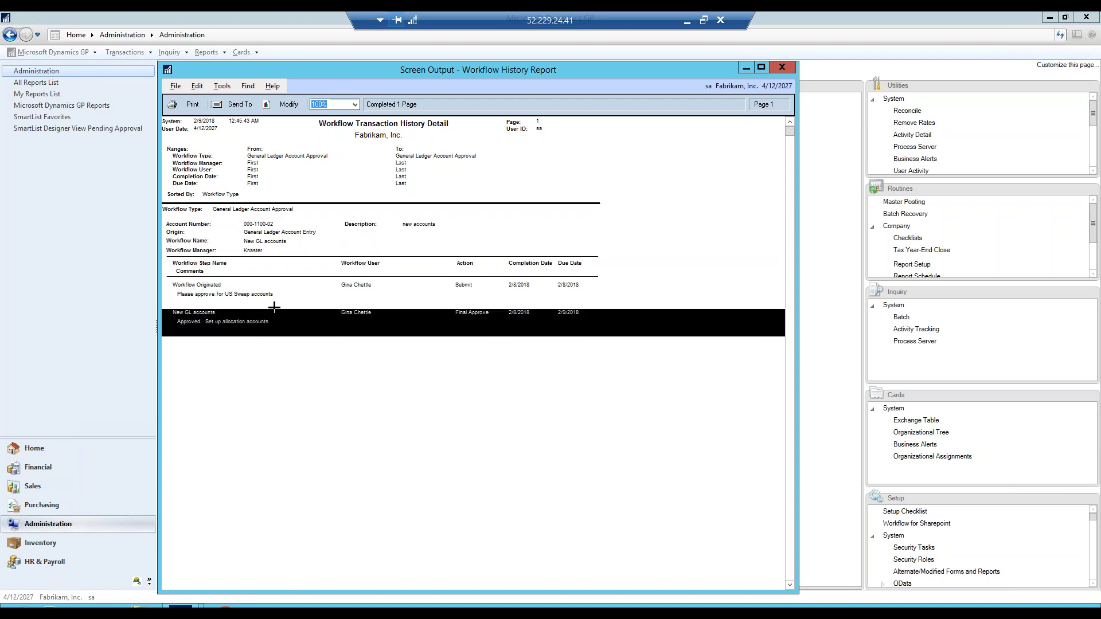